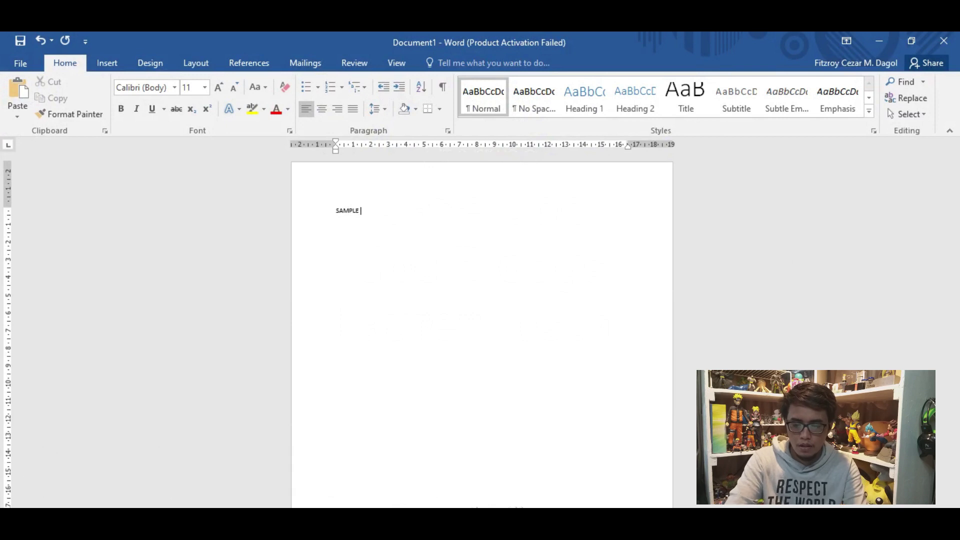
- Try to print the sample document on the EPSON L120 Series printer and dismiss the status monitor dialog
key("ctrl+p")
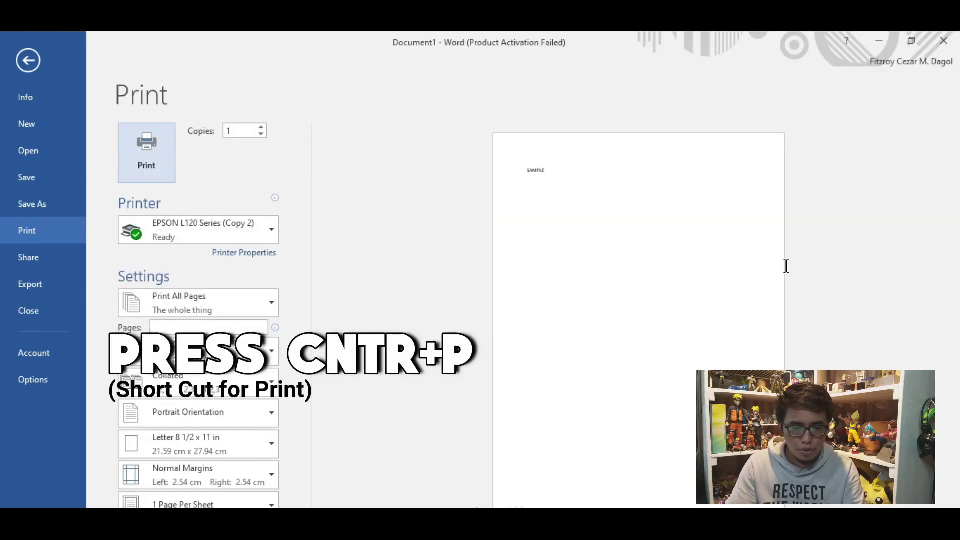
left_click(160, 166)
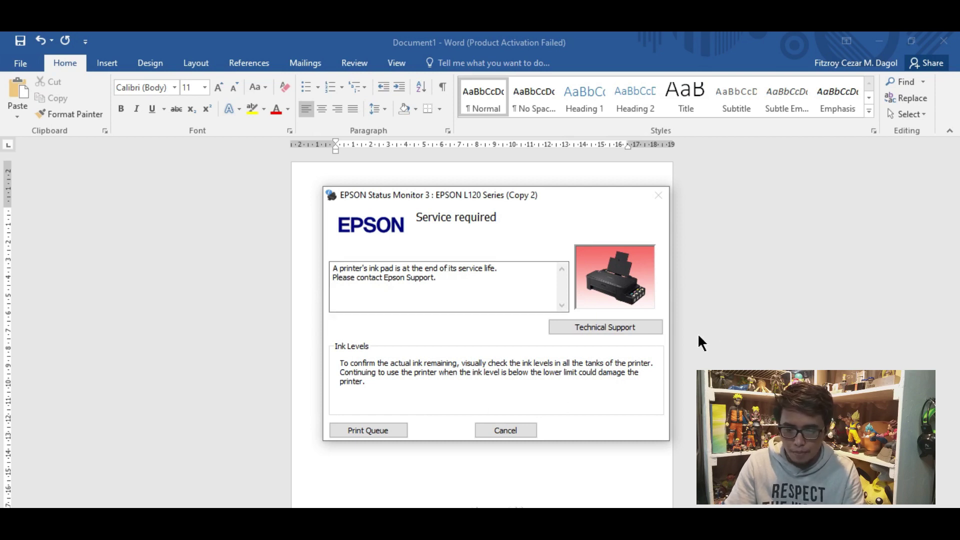
left_click(523, 429)
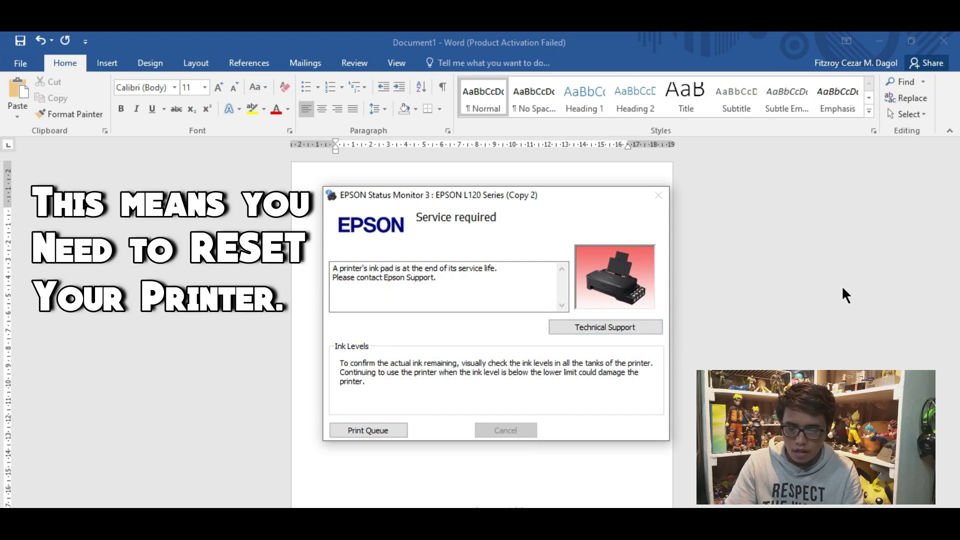
left_click(512, 430)
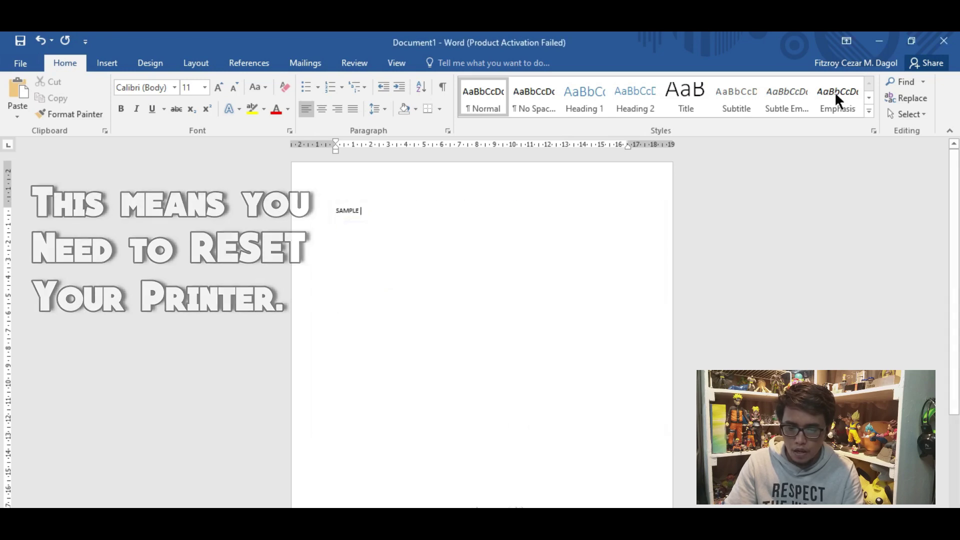
- Minimise the Word document and refresh the desktop
left_click(879, 41)
right_click(352, 191)
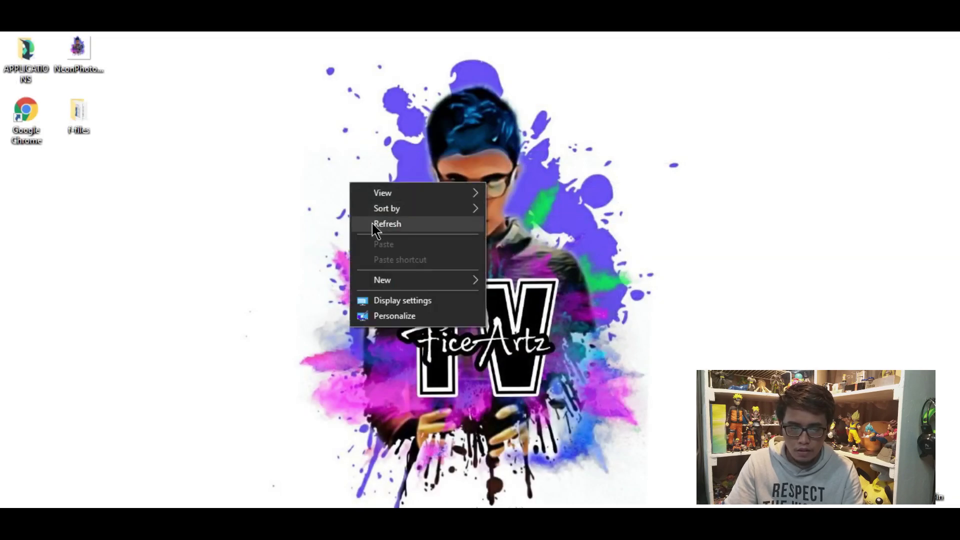
left_click(372, 222)
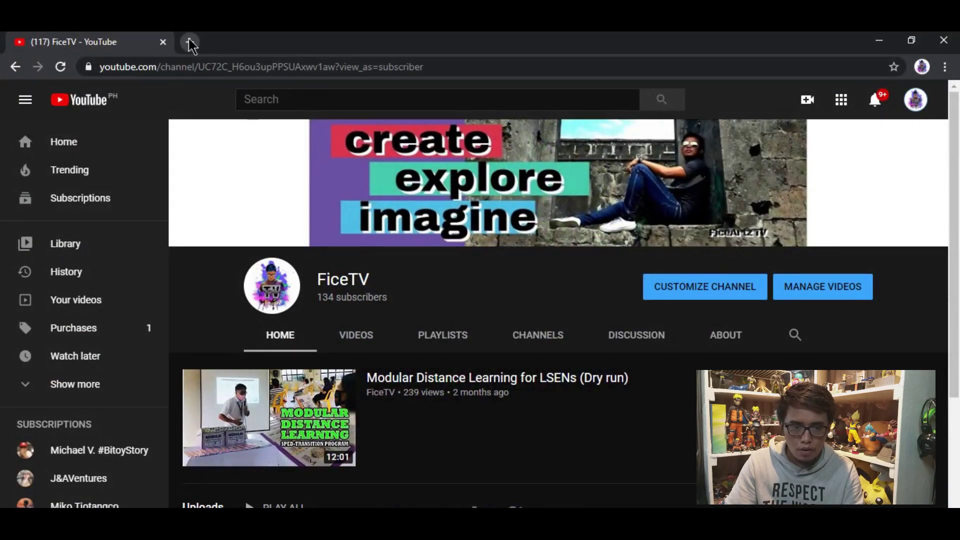
left_click(190, 43)
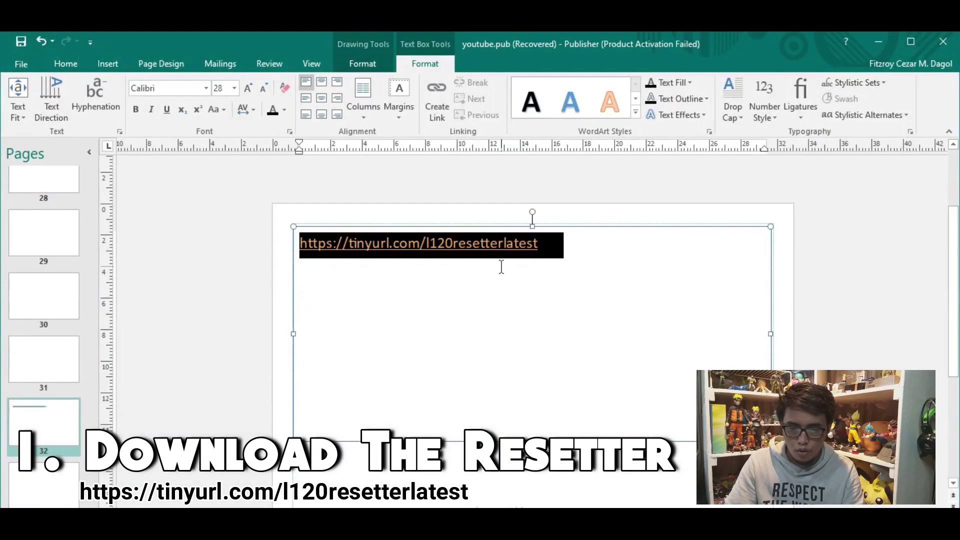
left_click(503, 245)
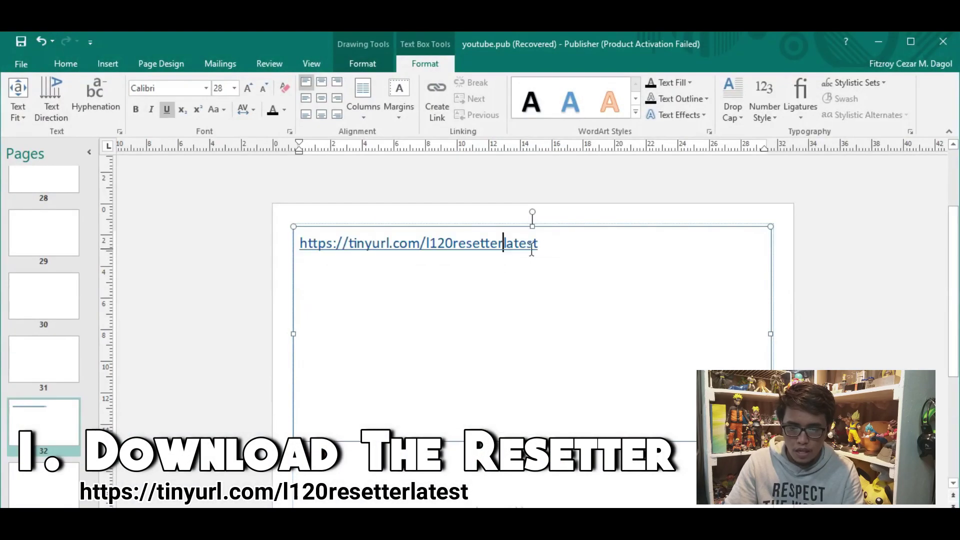
triple_click(545, 243)
key("ctrl+c")
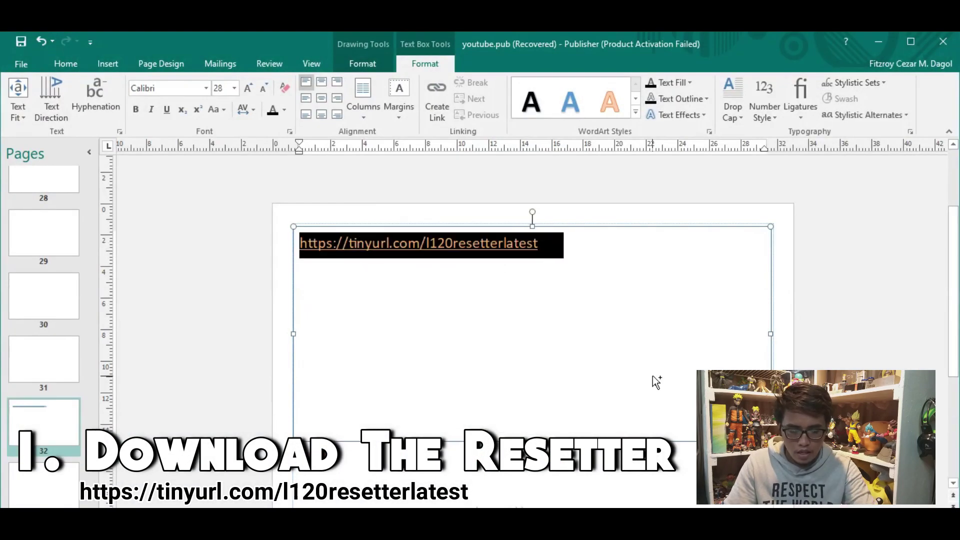
left_click(656, 382)
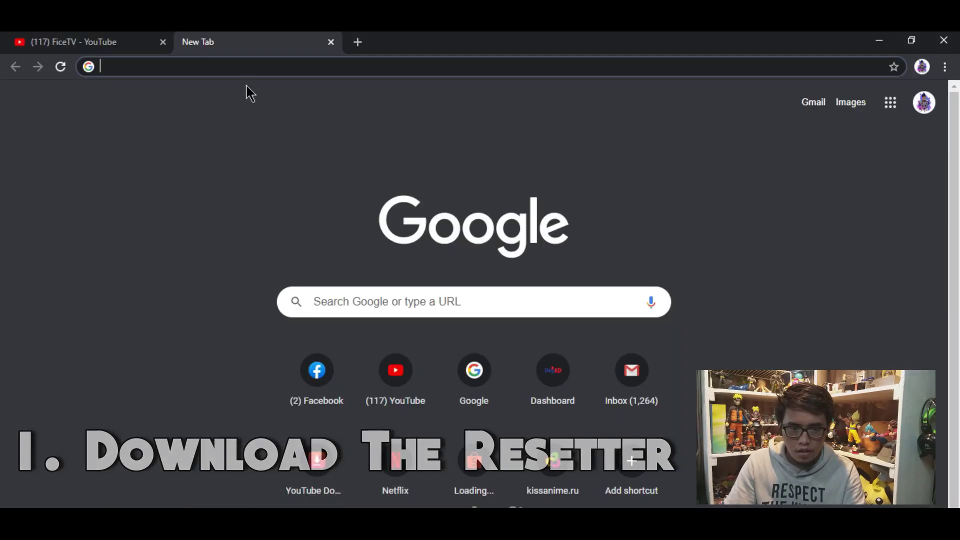
- Download the resetter archive from the copied link in the new Chrome tab and open the downloaded L120 RESETTER (5).zip
left_click(234, 67)
key("ctrl+v")
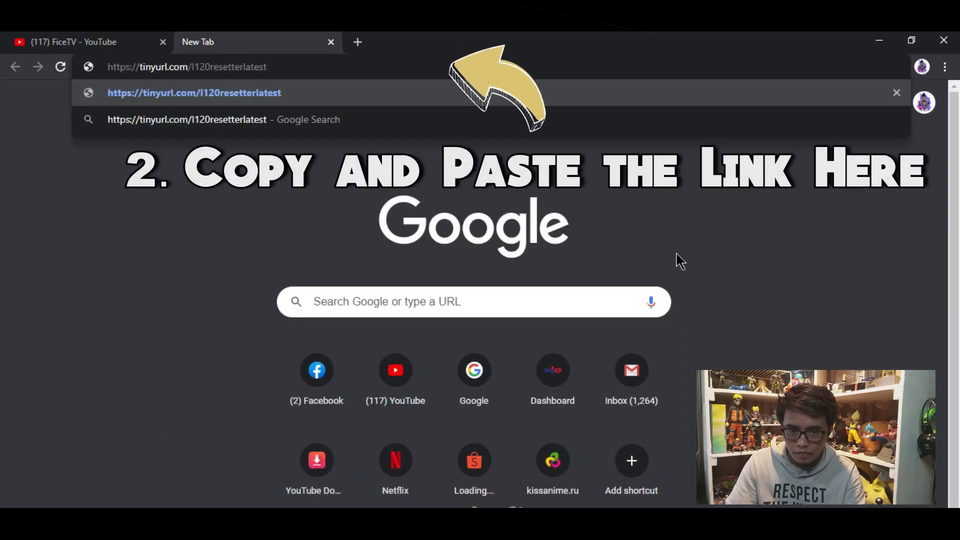
key("Return")
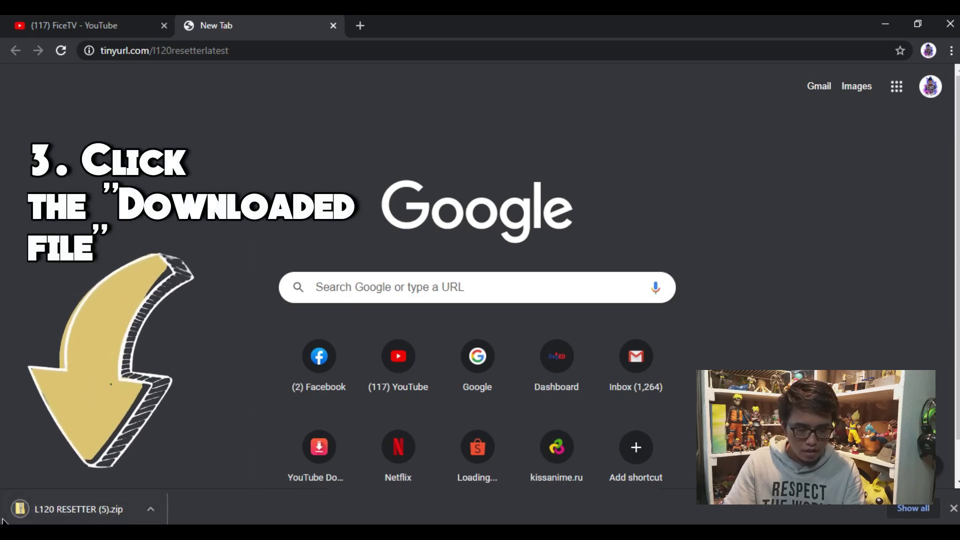
left_click(15, 516)
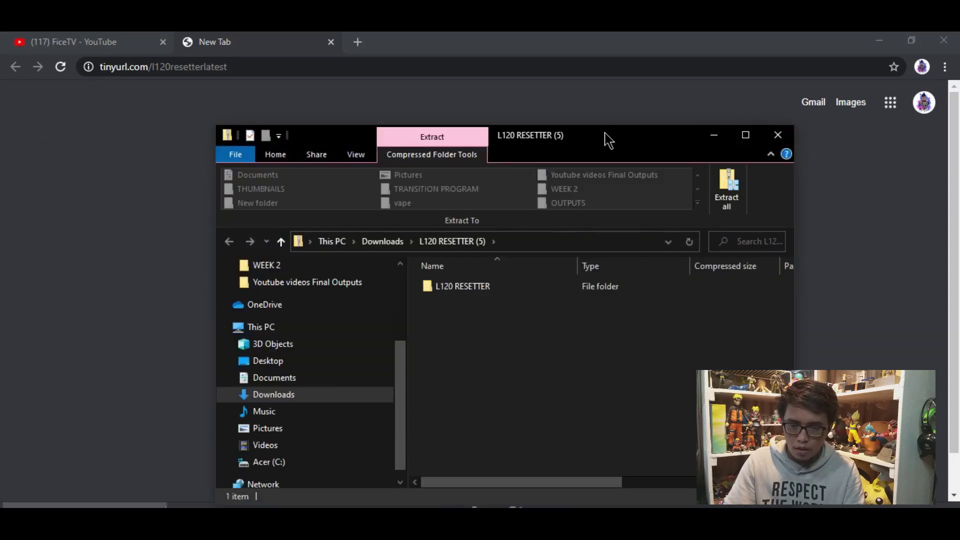
- Open the L120 RESETTER folder inside the zip archive and maximise its window
left_click_drag(608, 141, 540, 47)
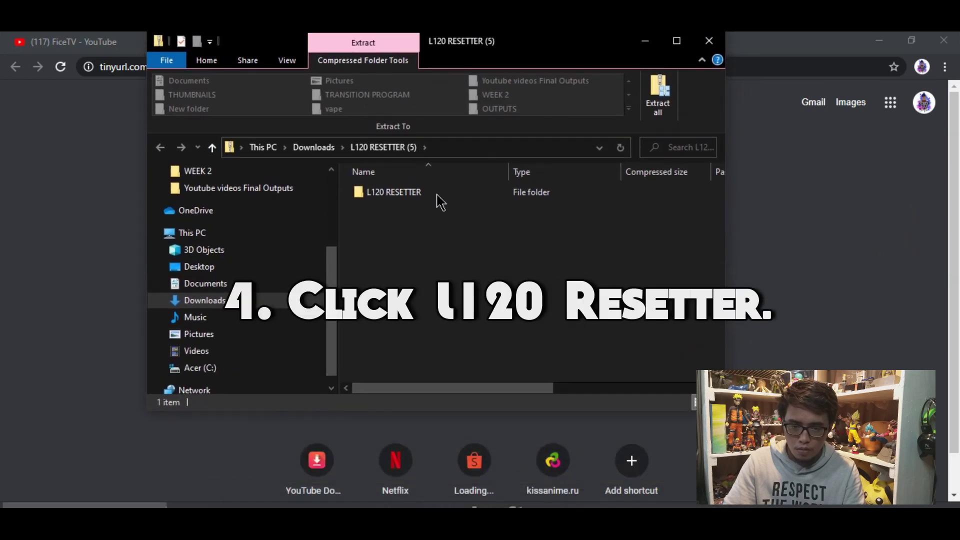
left_click(385, 196)
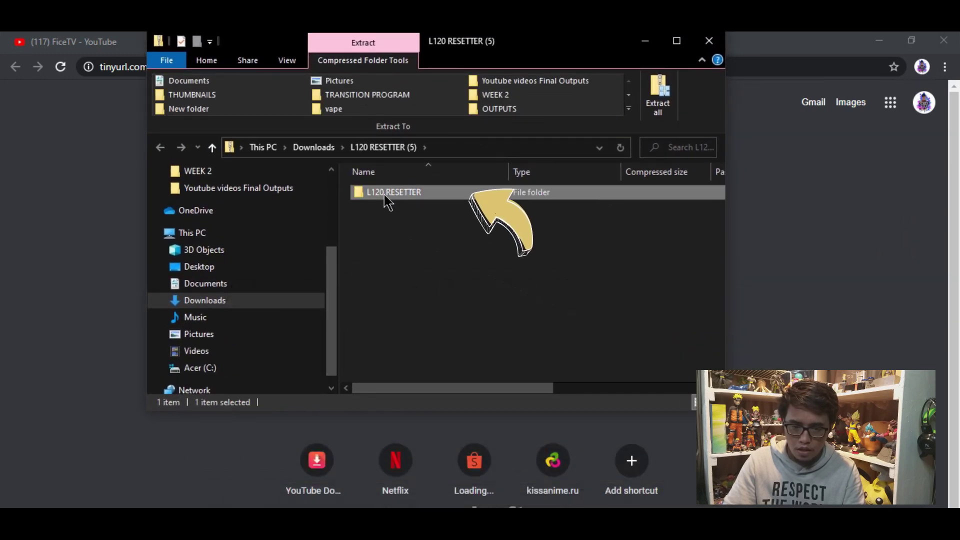
double_click(386, 197)
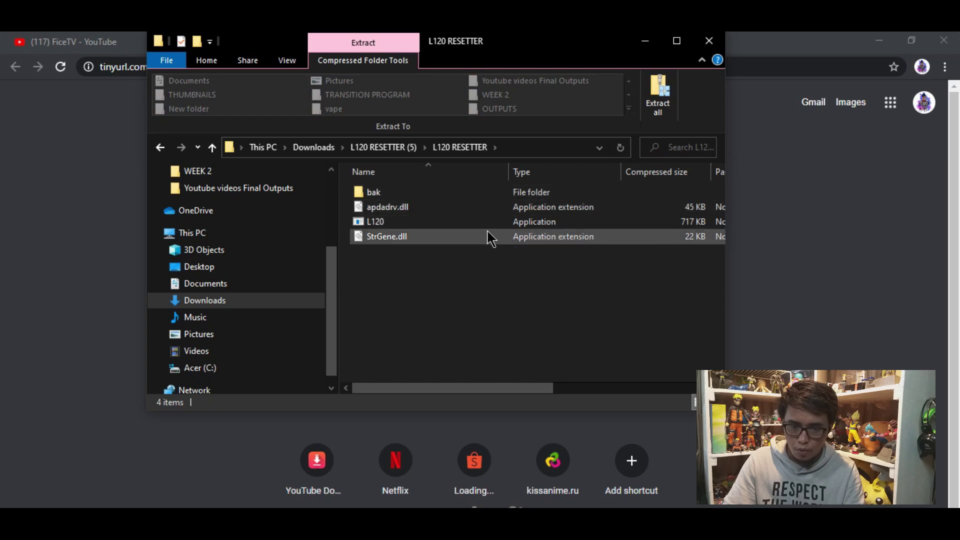
left_click(678, 45)
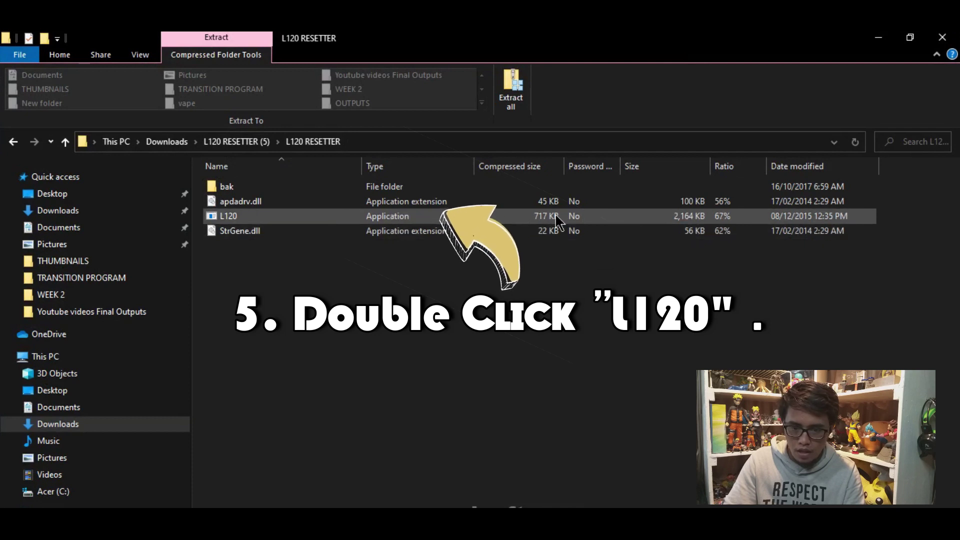
- Launch the zipped L120 application and extract all archive files to the suggested L120 RESETTER (5) folder in Downloads
double_click(231, 216)
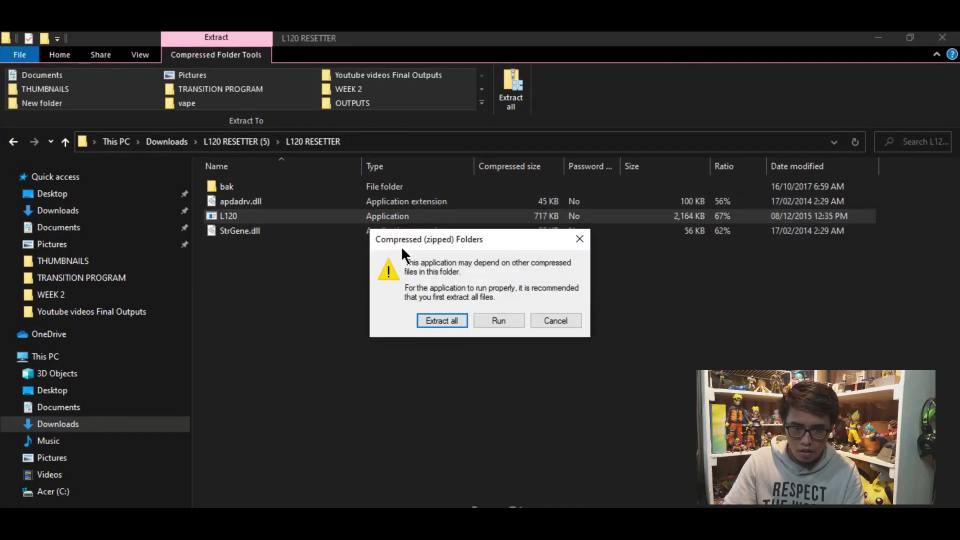
left_click(440, 317)
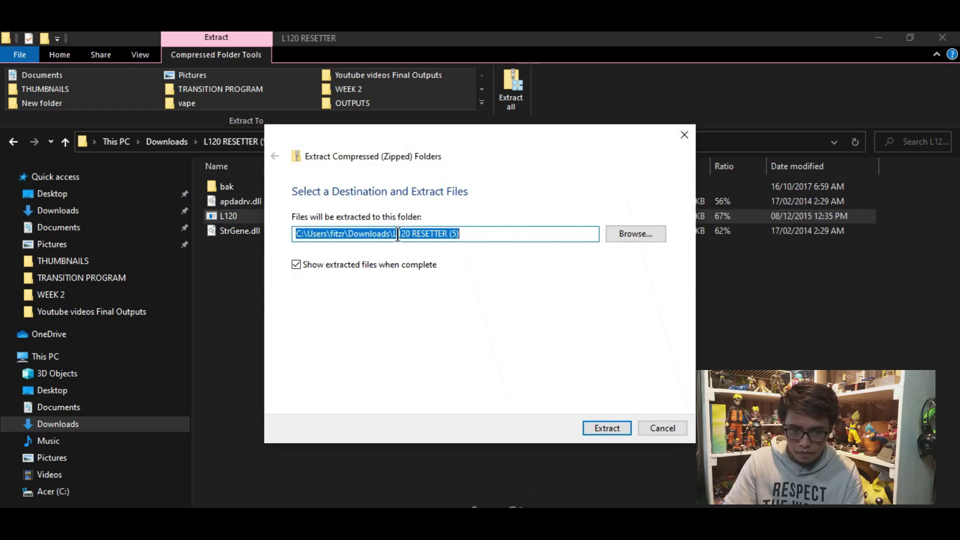
left_click(607, 428)
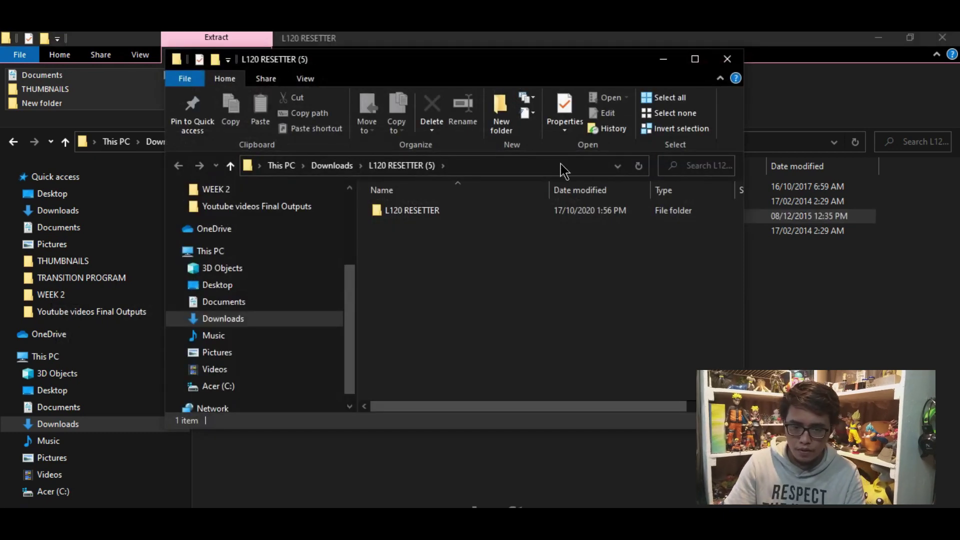
- Open the extracted L120 RESETTER folder, maximise its window and run the L120 application
left_click_drag(420, 49, 614, 60)
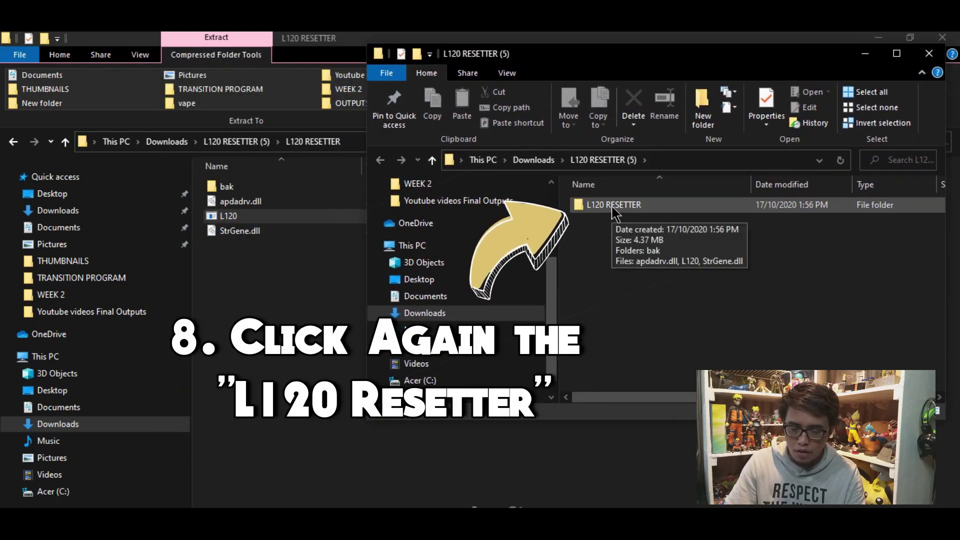
double_click(615, 213)
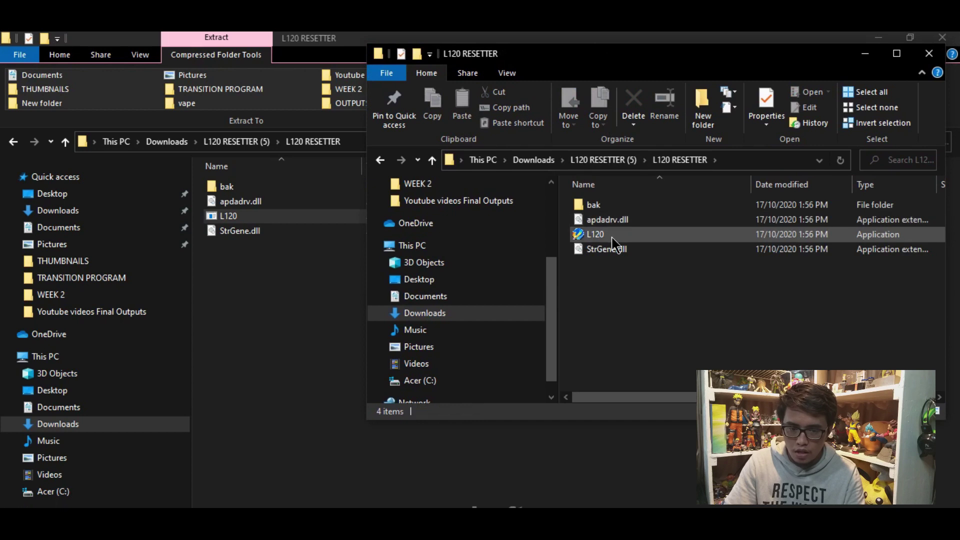
left_click_drag(559, 63, 482, 50)
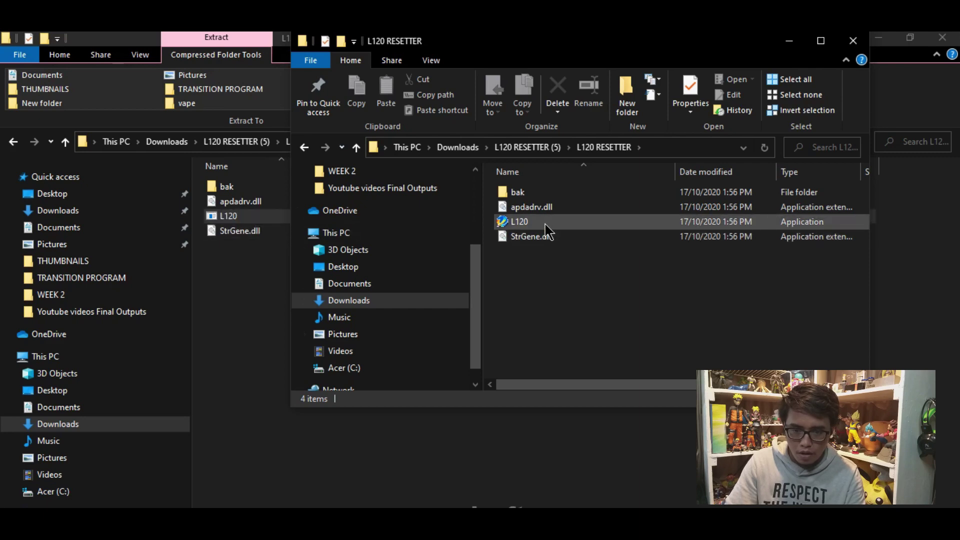
left_click(821, 41)
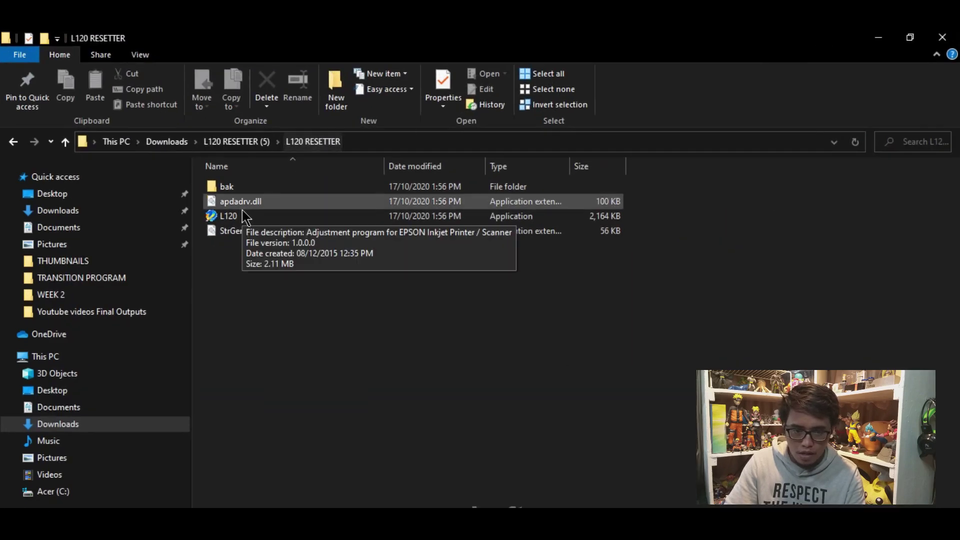
double_click(242, 216)
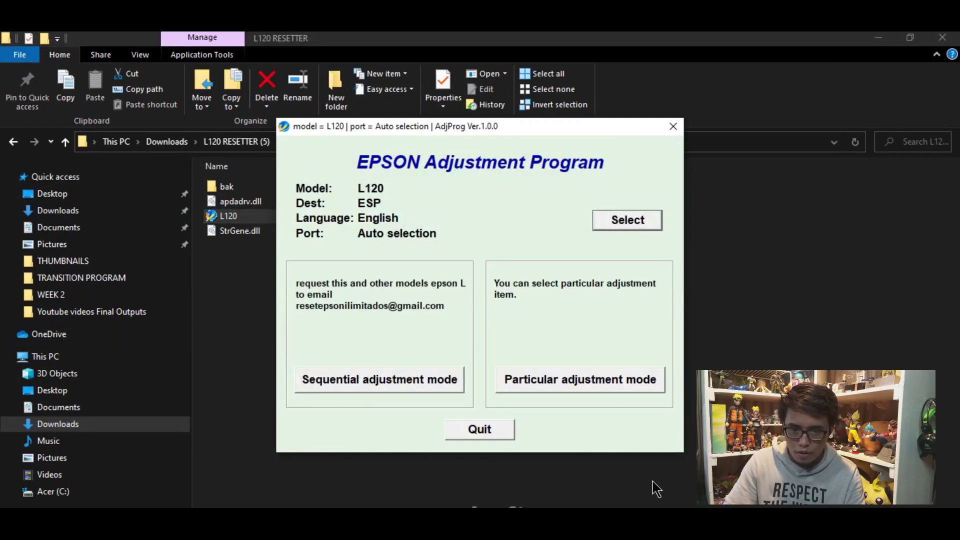
- Set the adjustment program's port to USB004 (L120 Series) and confirm the selection
left_click(627, 220)
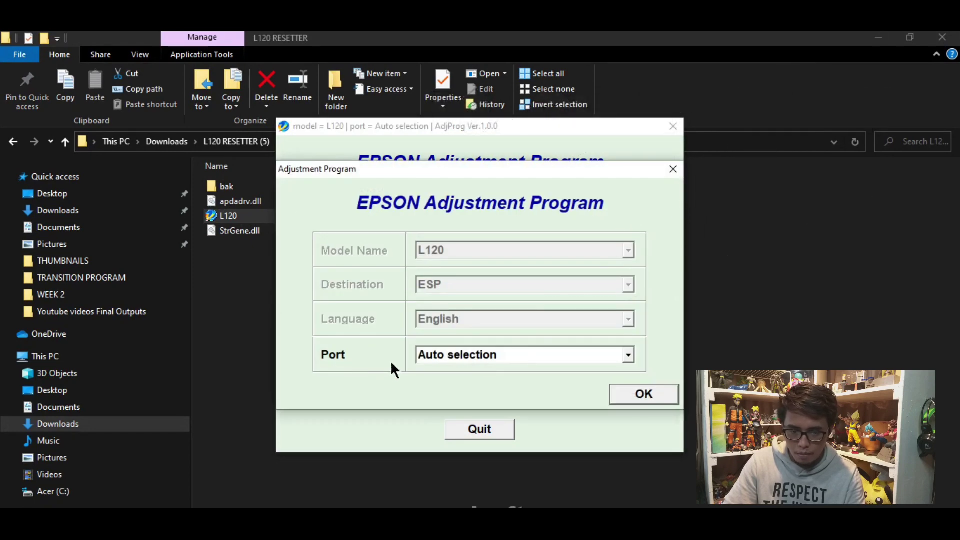
left_click(628, 354)
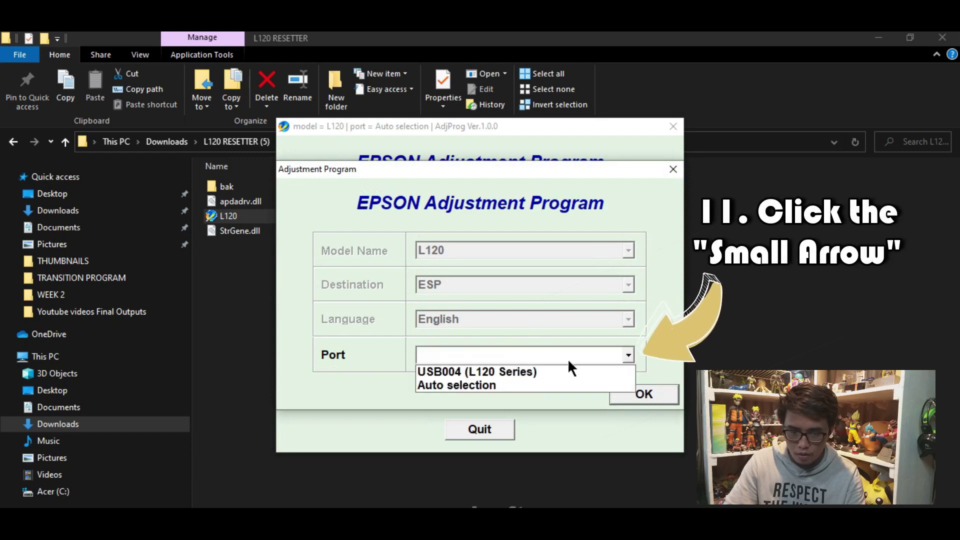
left_click(545, 372)
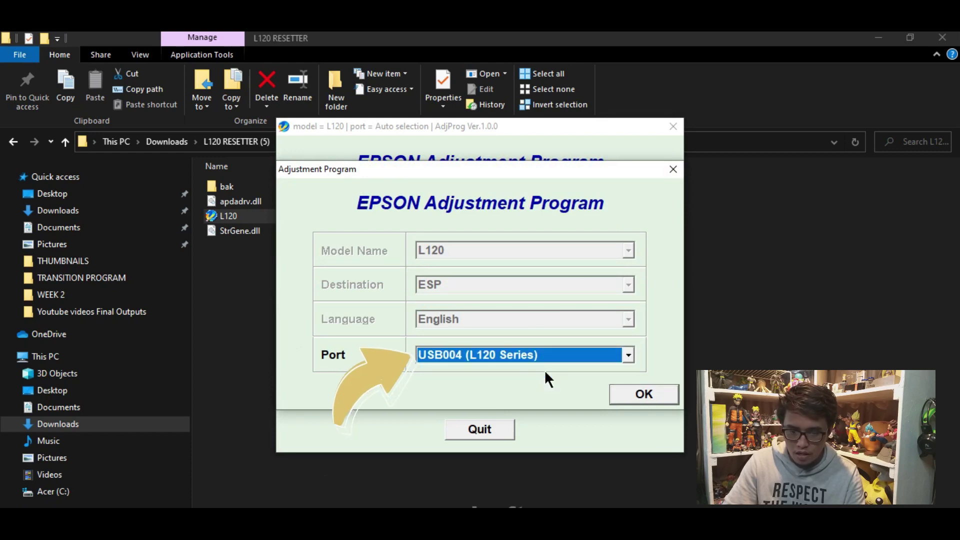
left_click(646, 397)
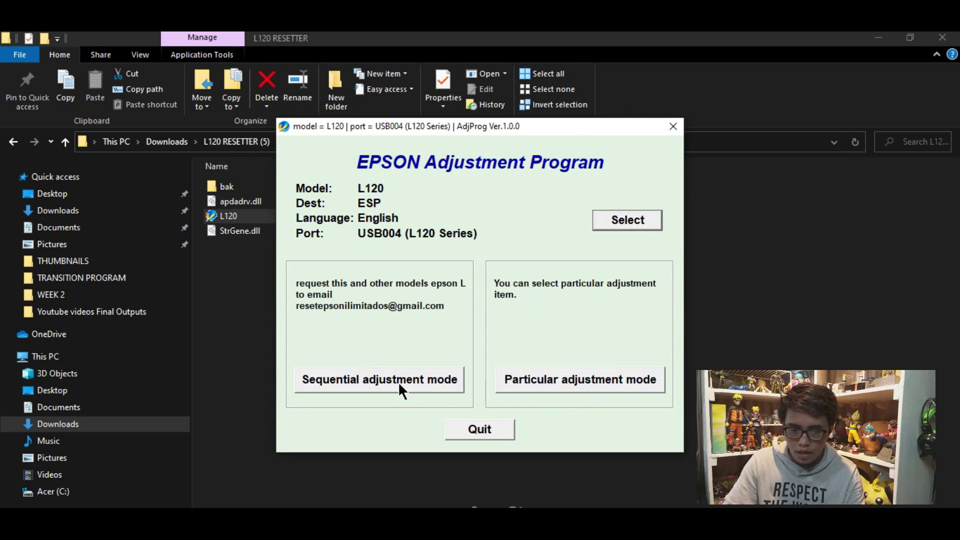
- Open the Waste ink pad counter item in Particular adjustment mode and select its Main pad counter
left_click(612, 383)
left_click_drag(634, 260, 636, 314)
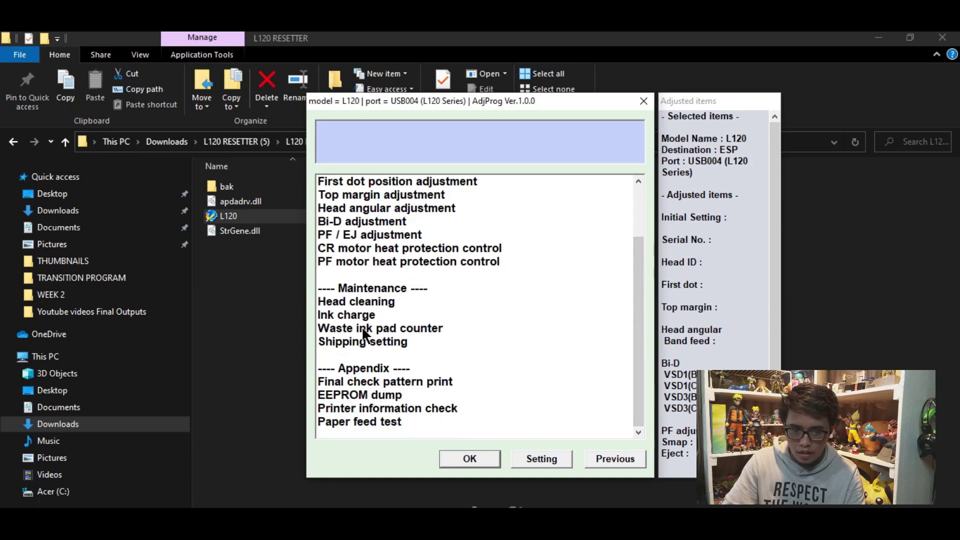
scroll(551, 333, "up", 2)
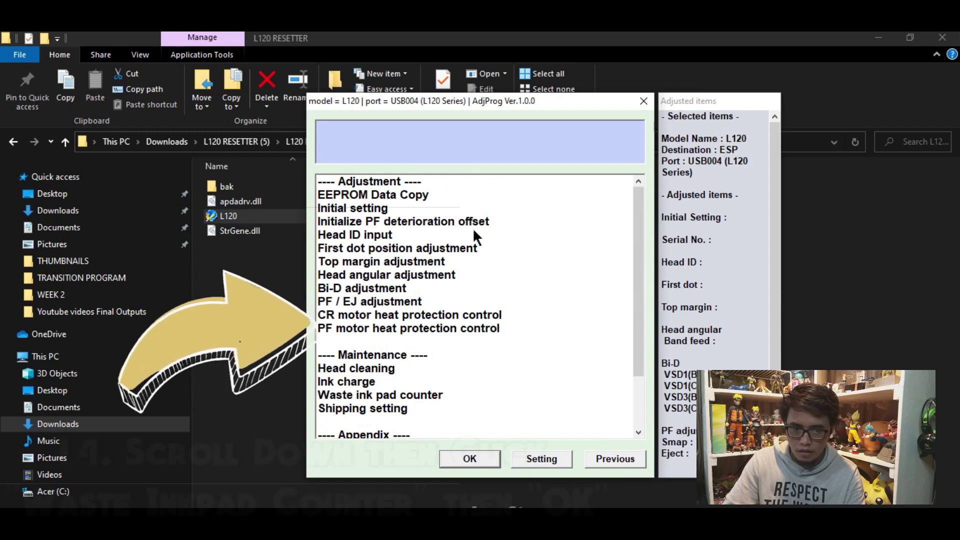
scroll(430, 281, "down", 2)
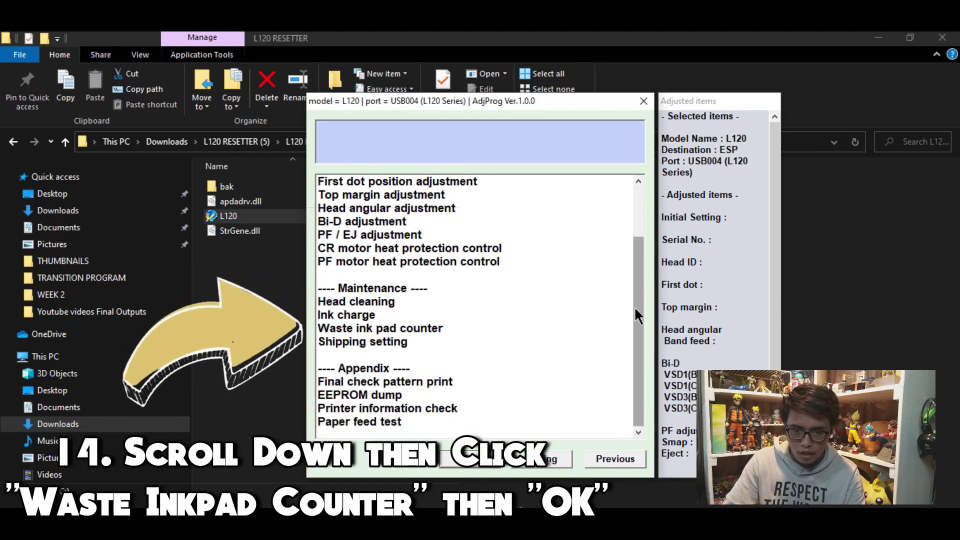
left_click(332, 329)
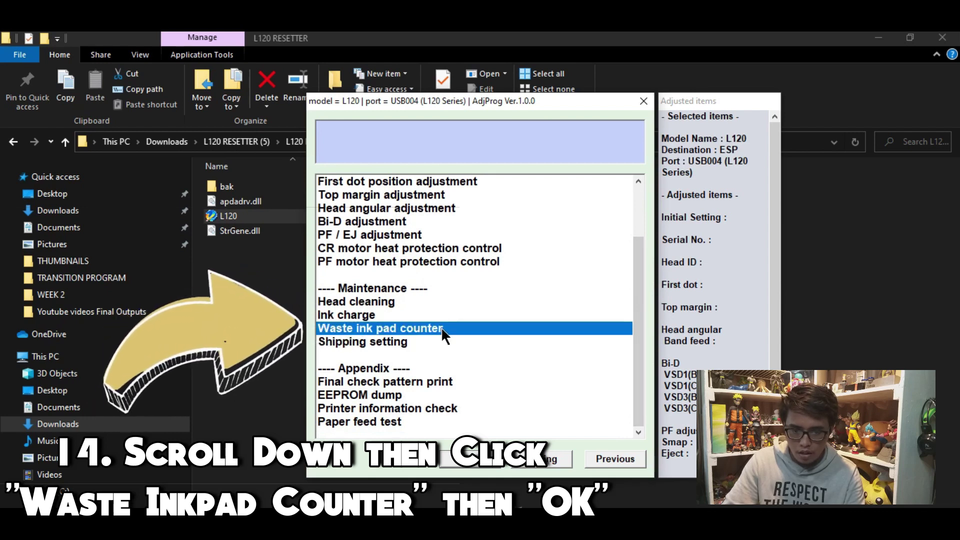
left_click(489, 459)
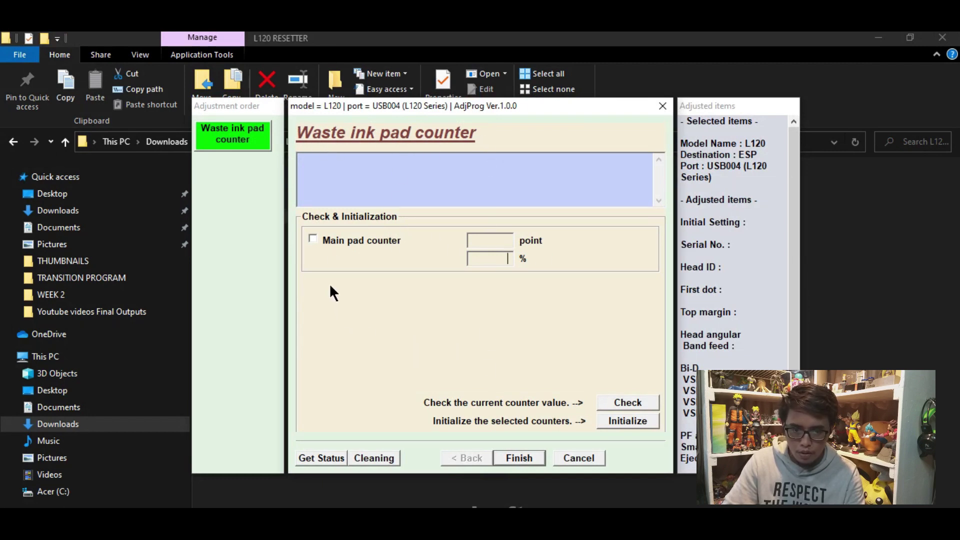
left_click(313, 237)
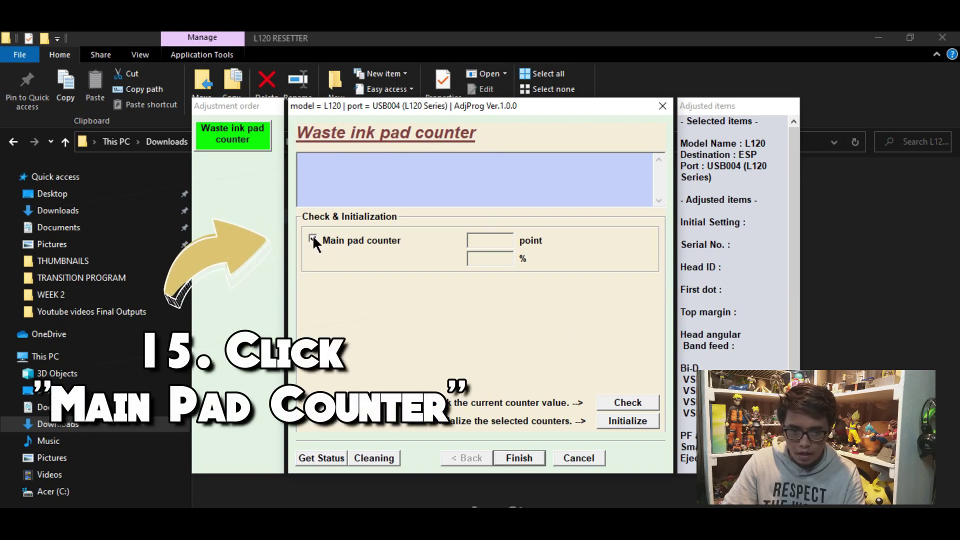
- Check the main pad counter's current value and initialize that counter, acknowledging the printer power-off and reboot notices
left_click(642, 403)
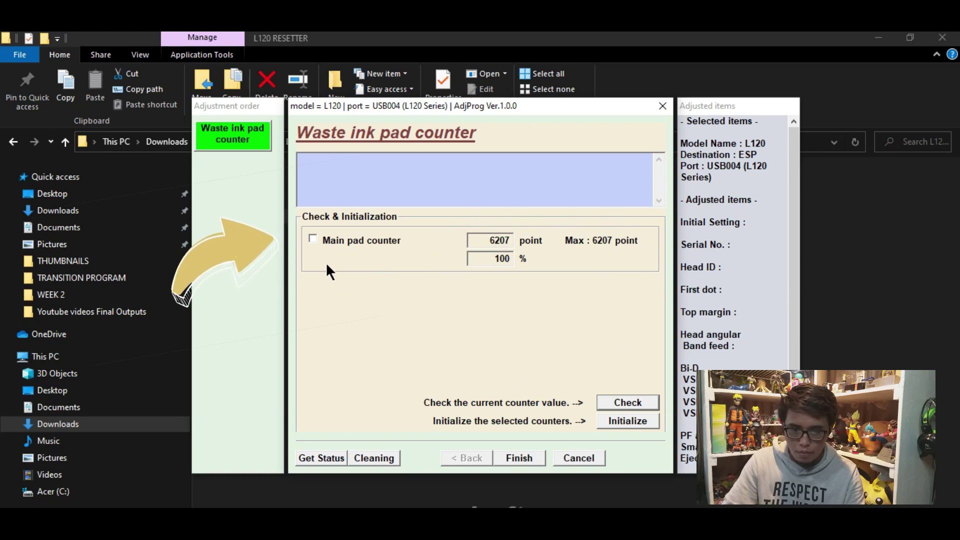
left_click(313, 239)
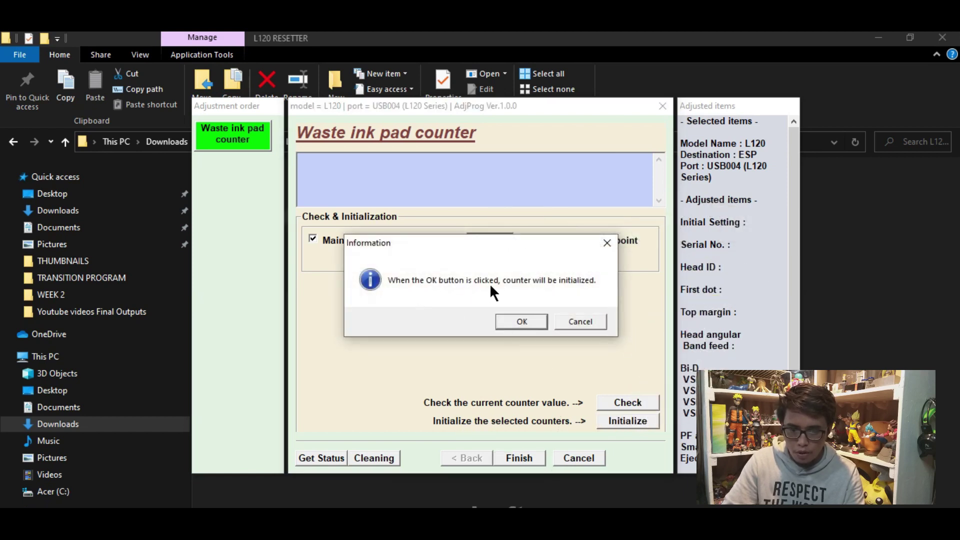
left_click(522, 320)
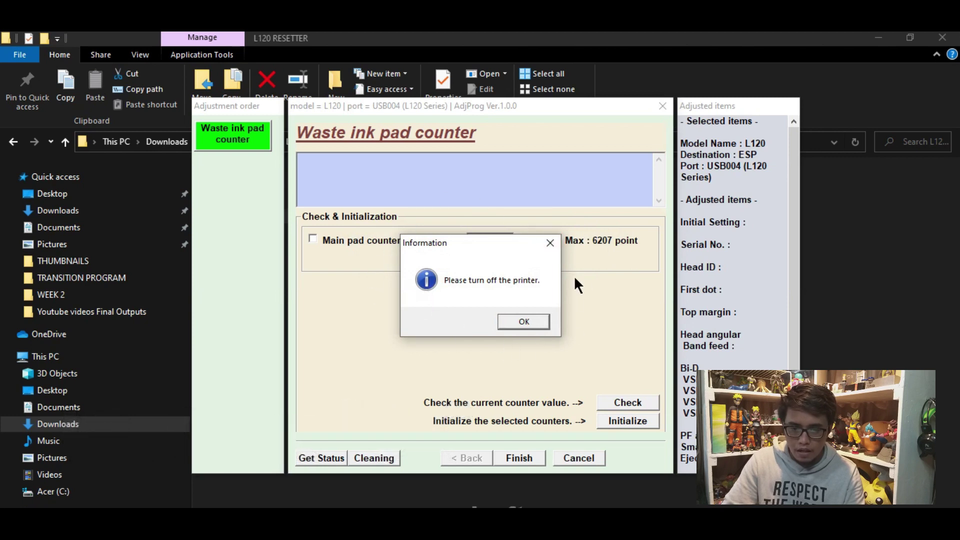
left_click(516, 323)
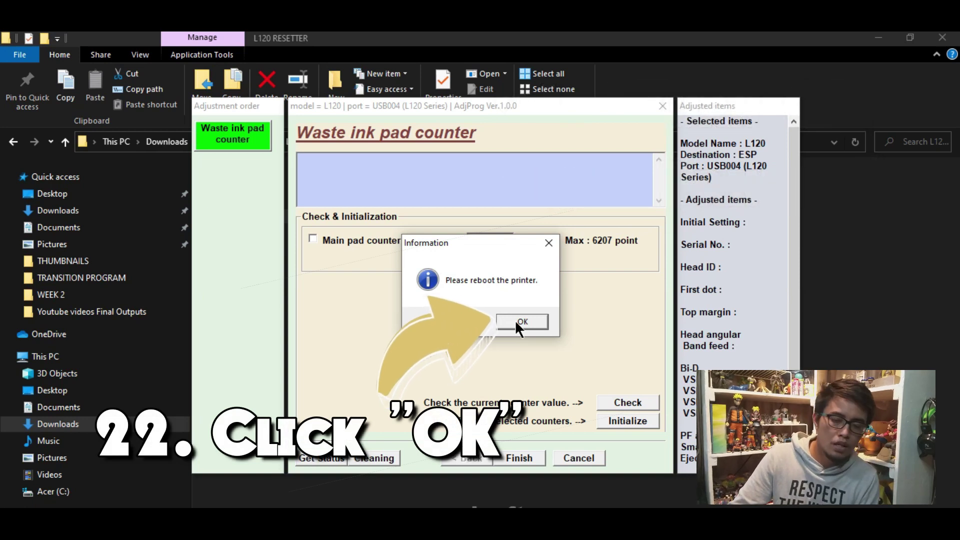
left_click(516, 321)
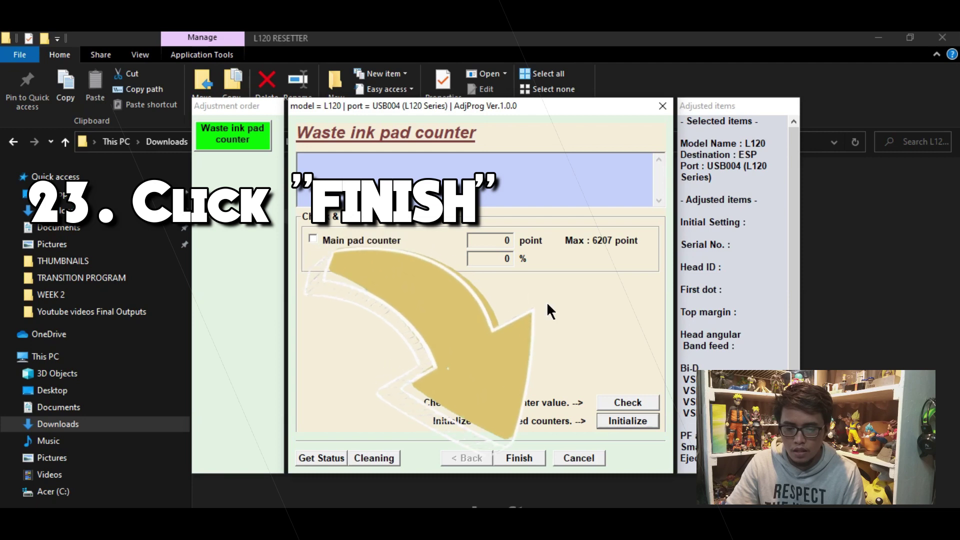
- Finish the waste ink pad counter adjustment and close the adjustment program
left_click(526, 459)
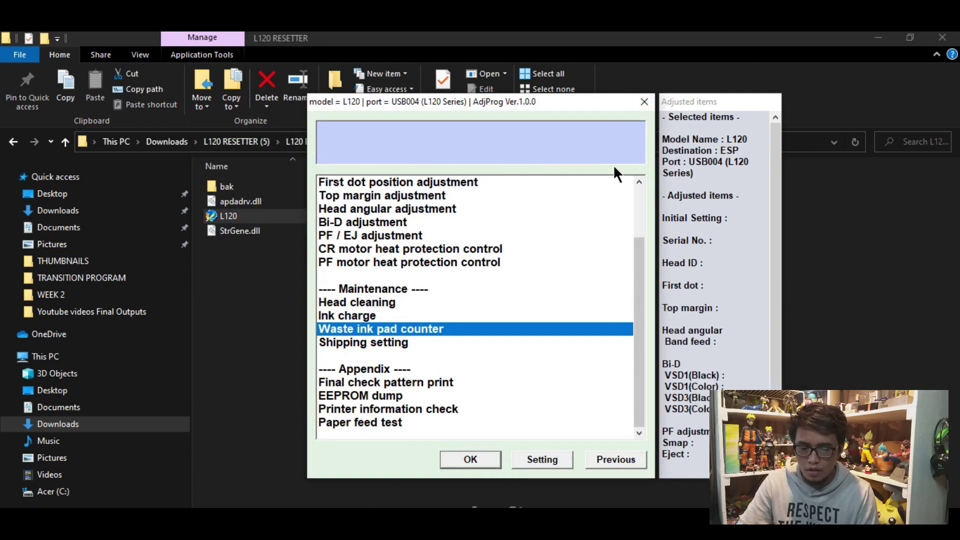
left_click(644, 101)
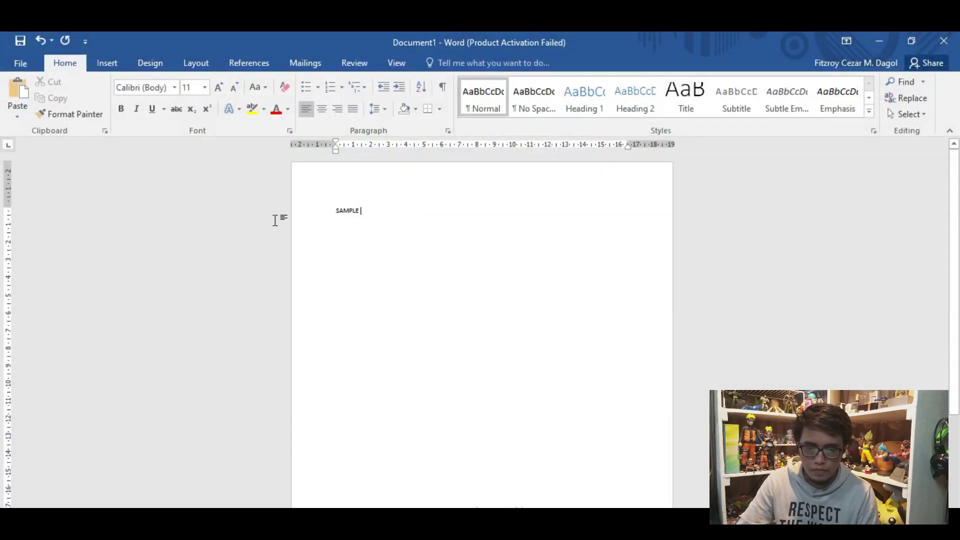
- In the Word document, complete the first line of text so that it reads SAMPLE PAGE
left_click_drag(275, 221, 268, 240)
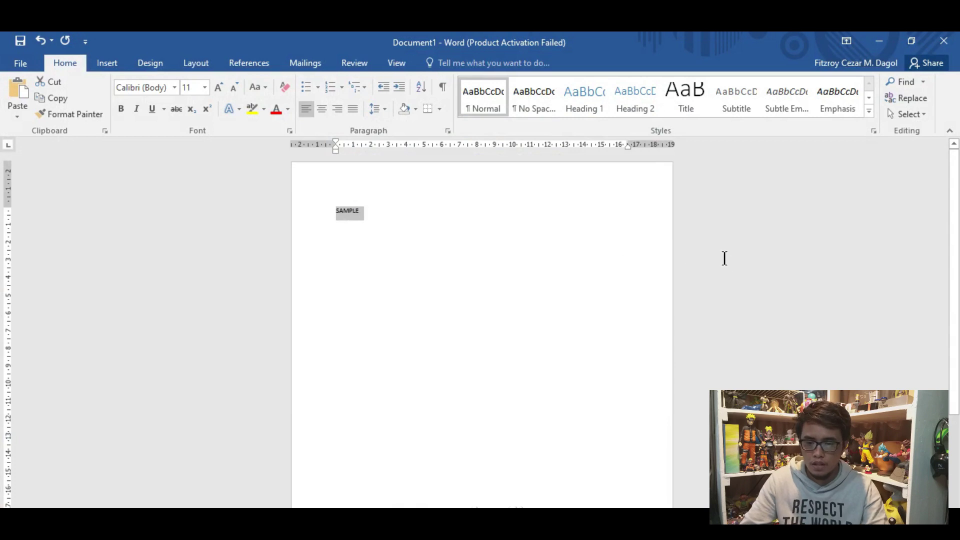
key("Right")
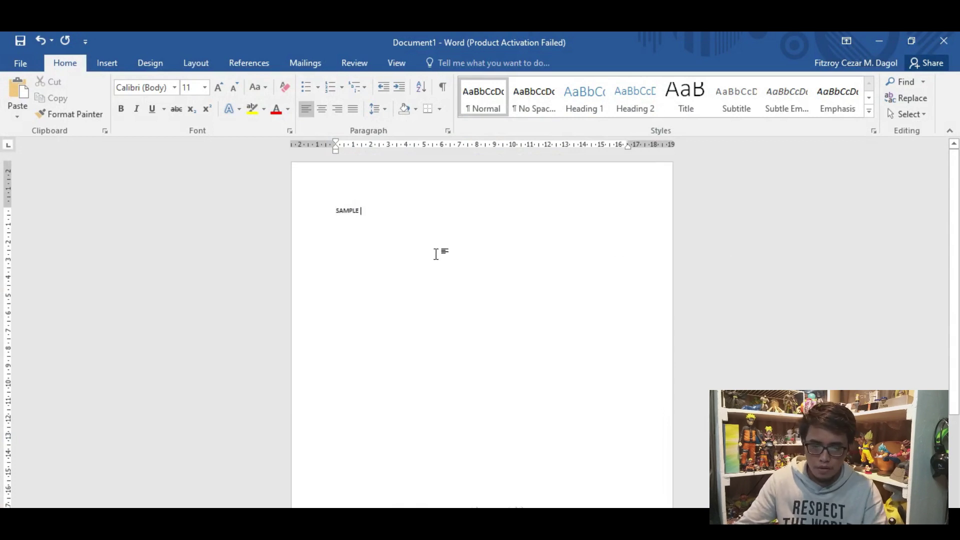
type("PAge")
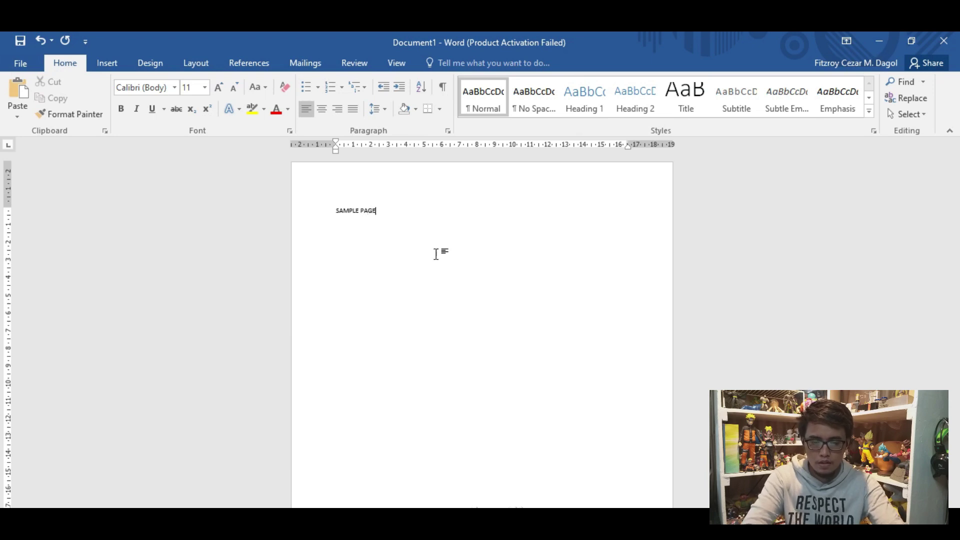
- Print one copy of the sample page on the EPSON L120 Series (Copy 2) printer
key("ctrl+p")
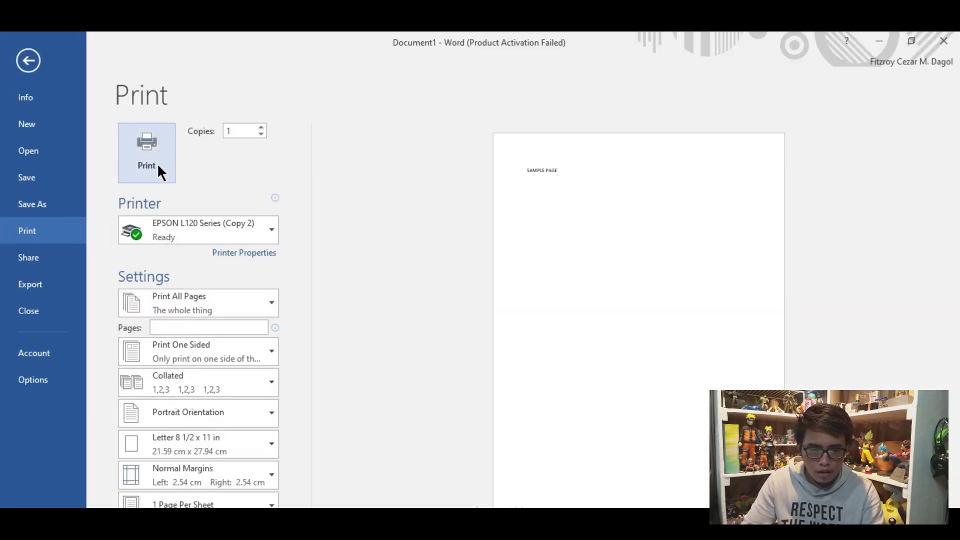
left_click(195, 231)
left_click(193, 227)
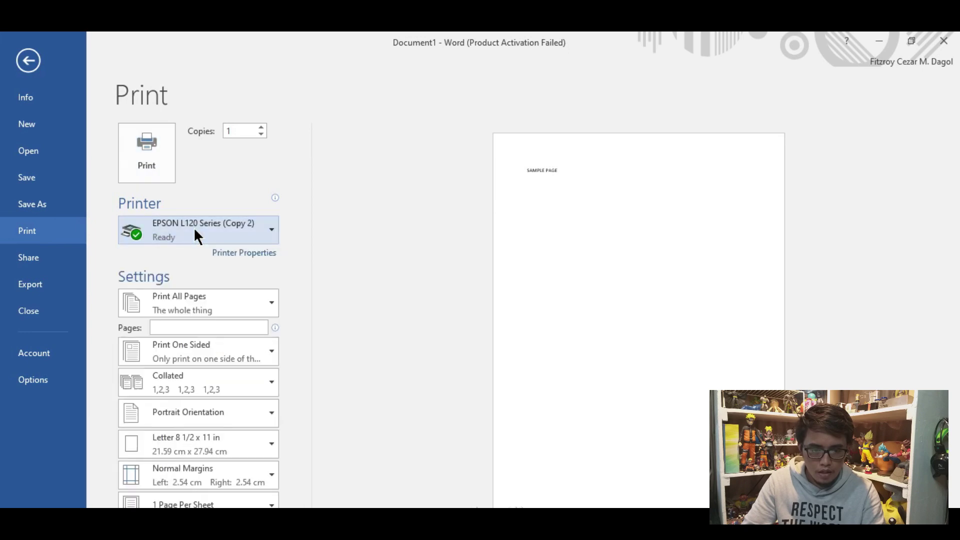
left_click(155, 159)
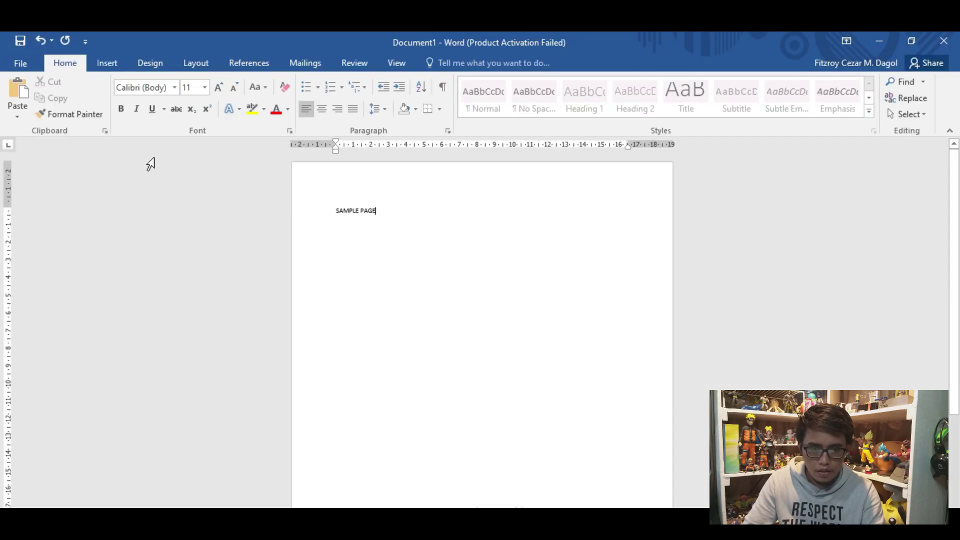